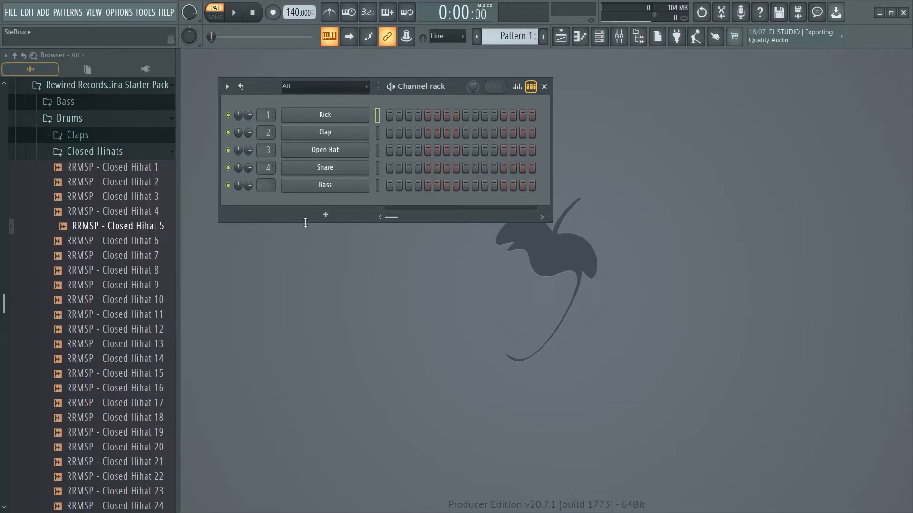
{"action": "left_click", "coordinate": [601, 38]}
{"action": "left_click", "coordinate": [601, 38]}
{"action": "left_click", "coordinate": [600, 38]}
{"action": "left_click", "coordinate": [601, 38]}
Step: Add the RRMSP - Closed Hihat 5 sample as a new channel in the channel rack, and delete that channel again
{"action": "left_click", "coordinate": [127, 230]}
{"action": "left_click_drag", "start_coordinate": [127, 229], "coordinate": [320, 199]}
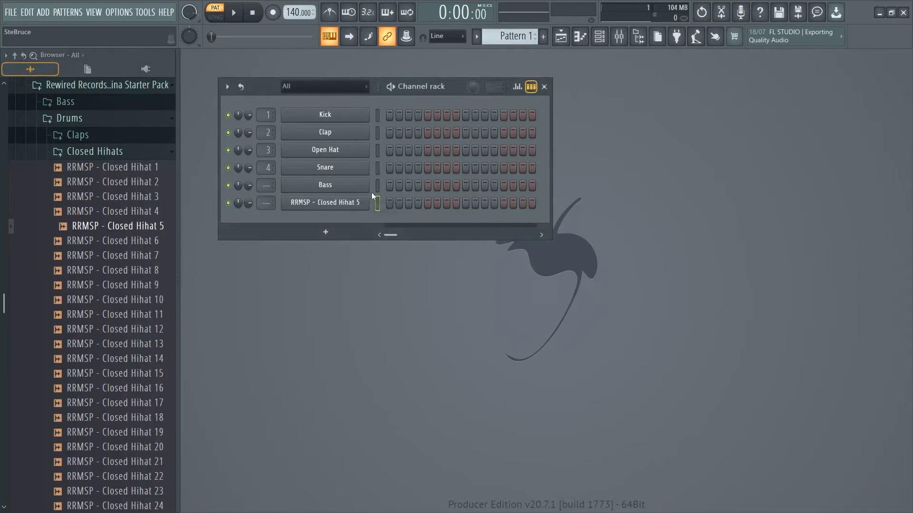
{"action": "right_click", "coordinate": [335, 204]}
{"action": "left_click", "coordinate": [434, 319]}
{"action": "left_click", "coordinate": [506, 306]}
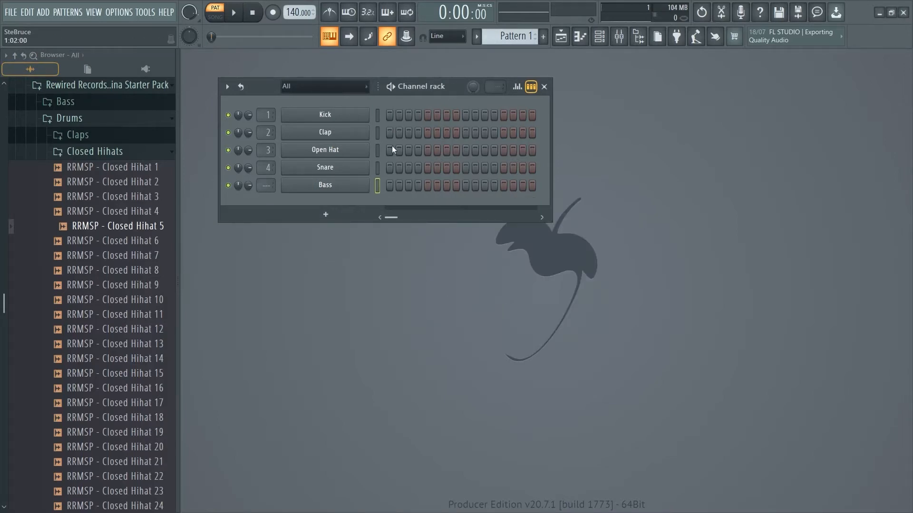
Step: Enter Kick hits on steps 1, 5, 9 and 13 and play back the pattern
{"action": "left_click", "coordinate": [389, 115]}
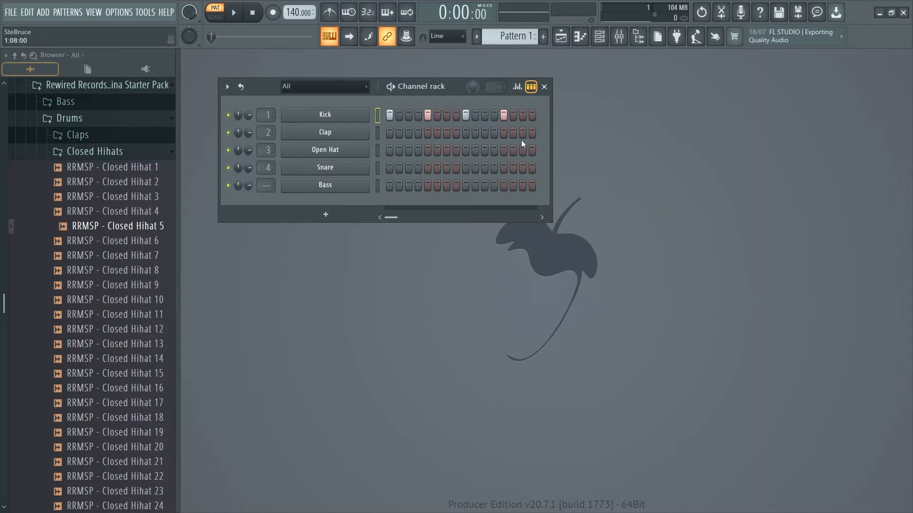
{"action": "left_click", "coordinate": [233, 13]}
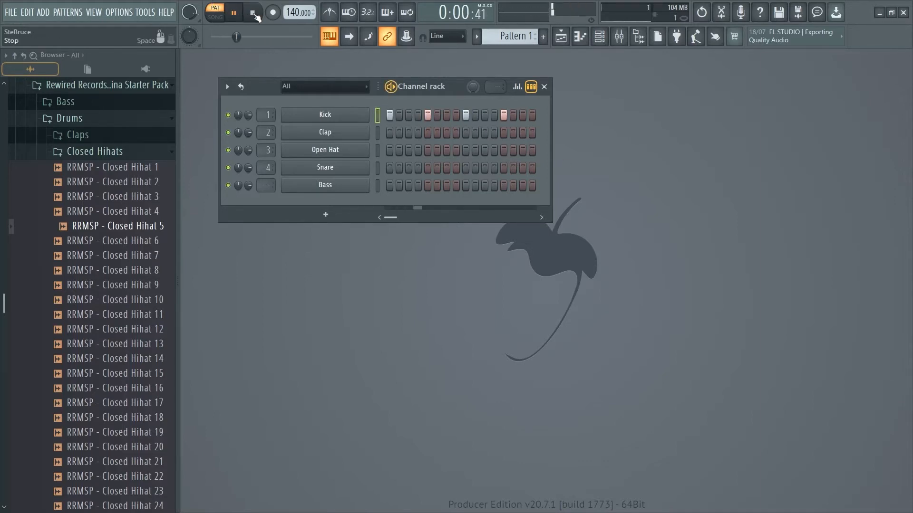
{"action": "left_click", "coordinate": [254, 14]}
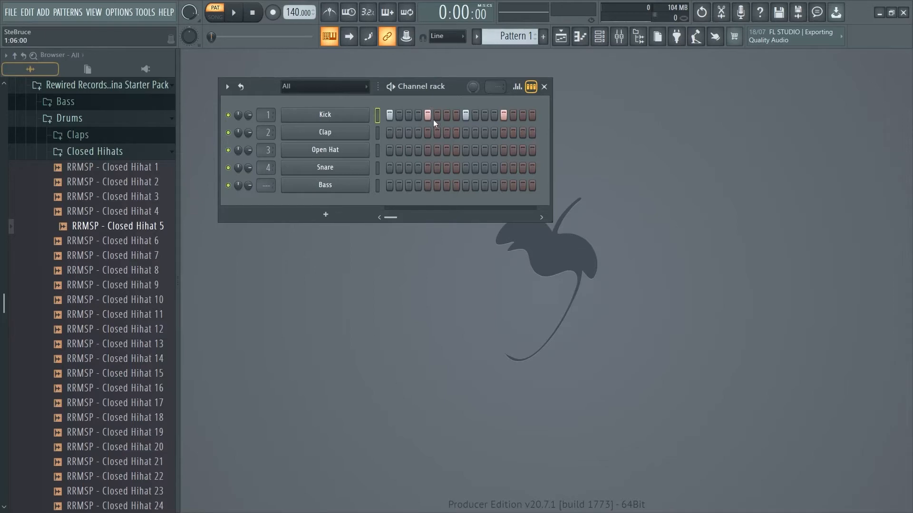
Step: Change the Kick hits to steps 1, 2, 3, 7, 8, 9, 10 and 13 during playback and listen to the result
{"action": "left_click", "coordinate": [233, 13]}
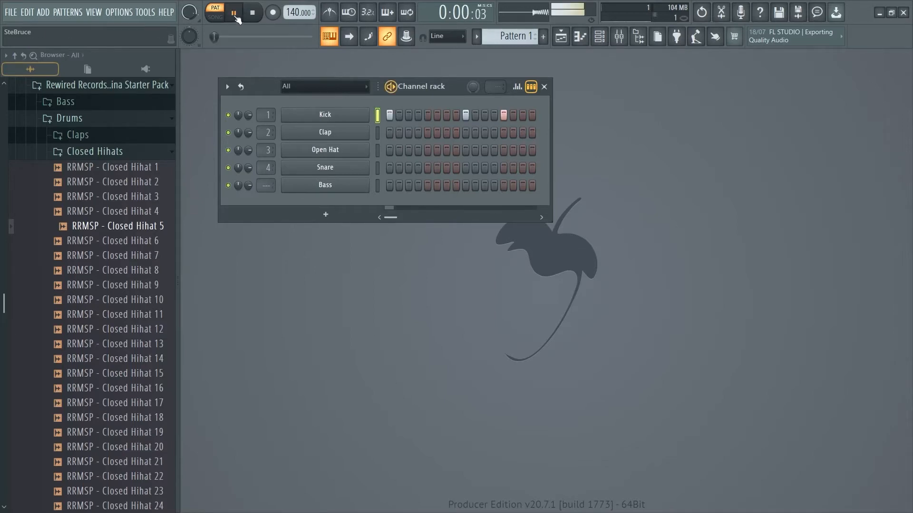
{"action": "left_click", "coordinate": [234, 18]}
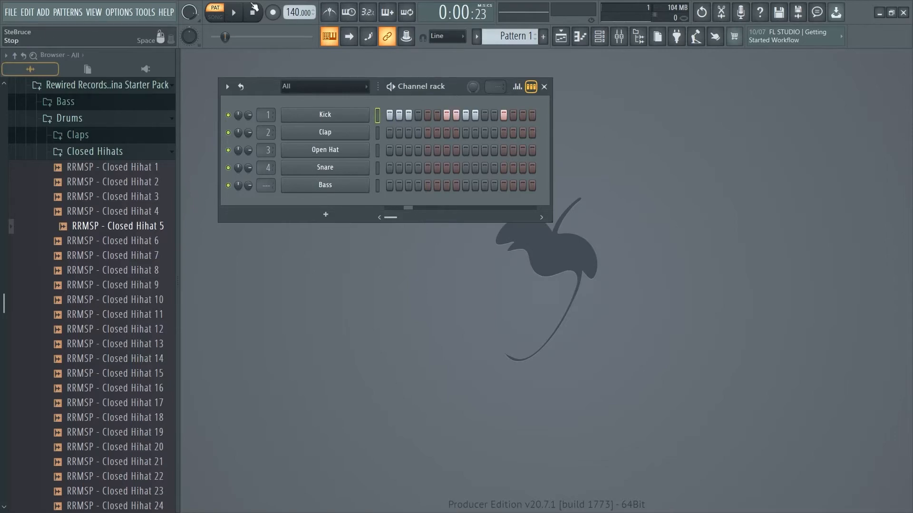
{"action": "left_click", "coordinate": [235, 13]}
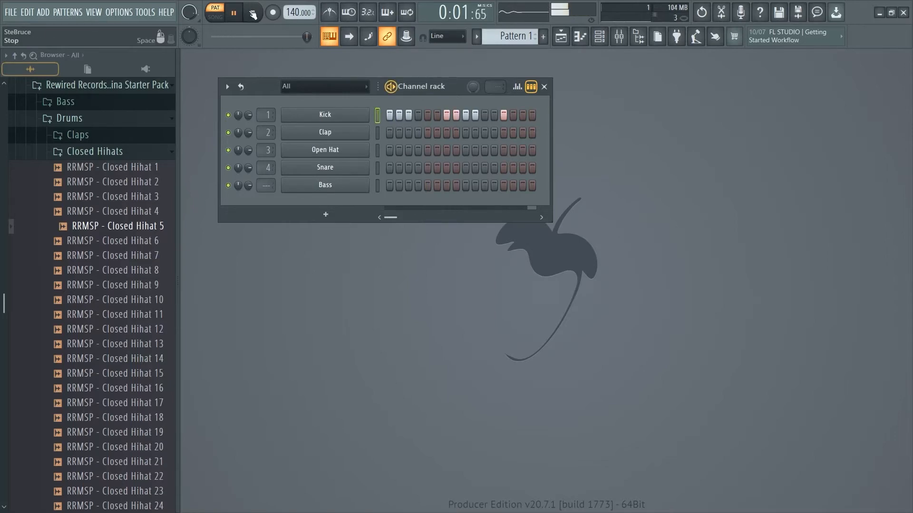
{"action": "left_click", "coordinate": [253, 14]}
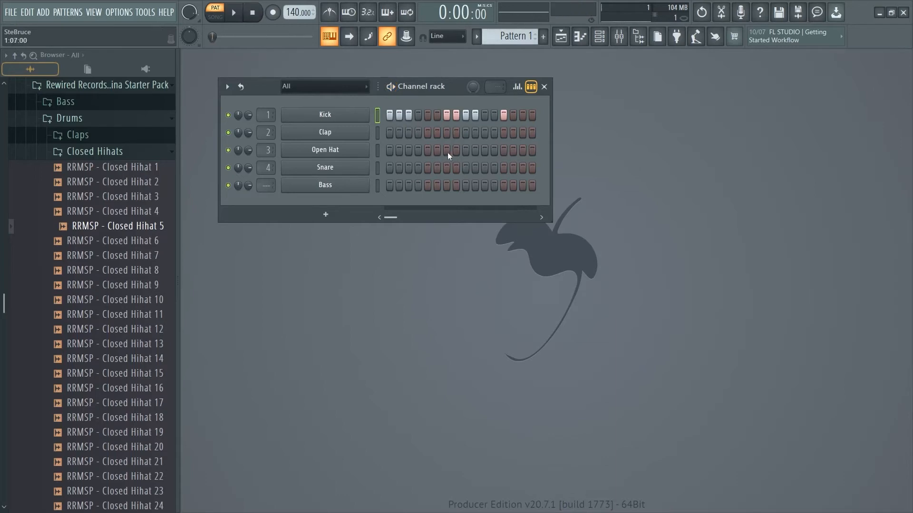
Step: Clear all Kick steps and fill the Kick channel on each 4 steps
{"action": "left_click_drag", "start_coordinate": [506, 115], "coordinate": [373, 122]}
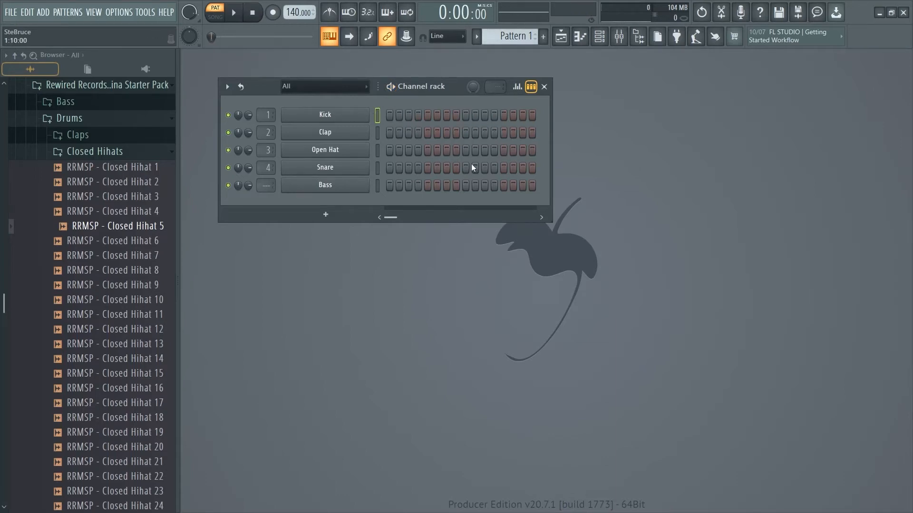
{"action": "left_click", "coordinate": [389, 116]}
{"action": "right_click", "coordinate": [344, 115]}
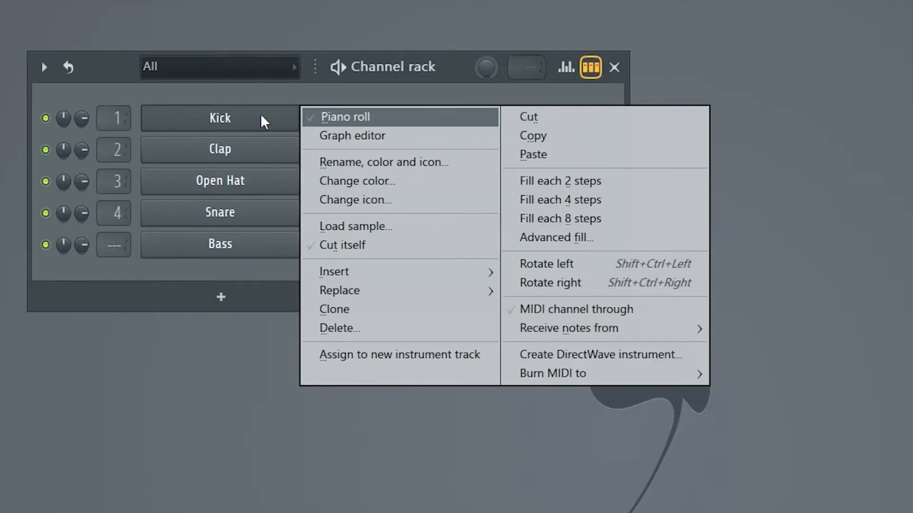
{"action": "left_click", "coordinate": [589, 204]}
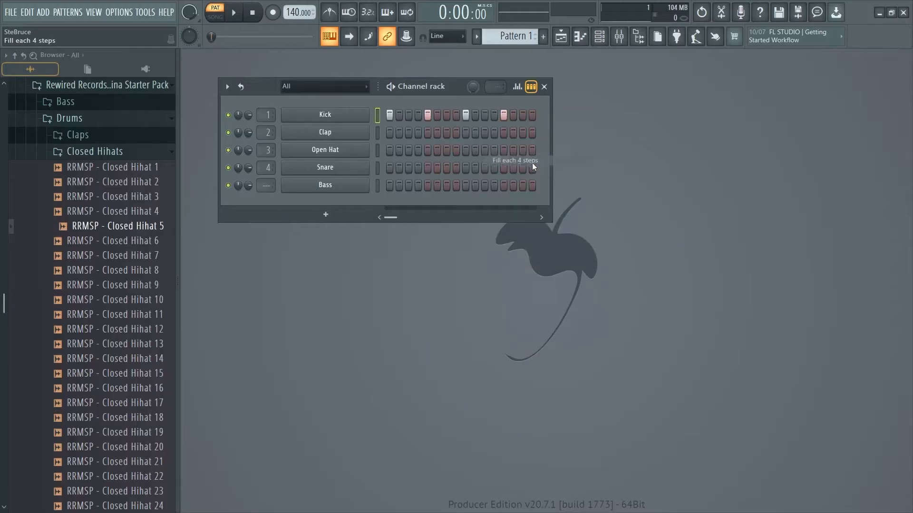
Step: Try filling the Kick channel on each 2 steps and on each 8 steps
{"action": "right_click", "coordinate": [364, 115]}
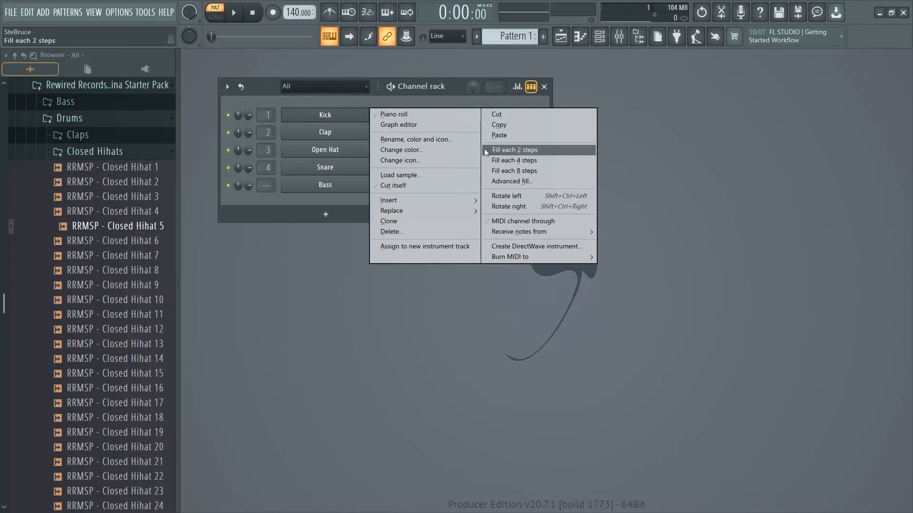
{"action": "left_click", "coordinate": [484, 148]}
{"action": "right_click", "coordinate": [364, 114]}
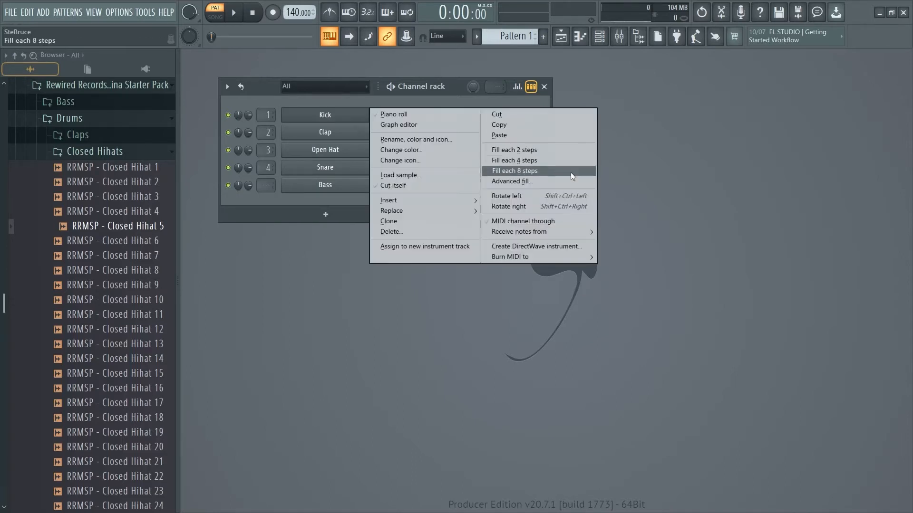
{"action": "left_click", "coordinate": [561, 169]}
{"action": "right_click", "coordinate": [335, 114]}
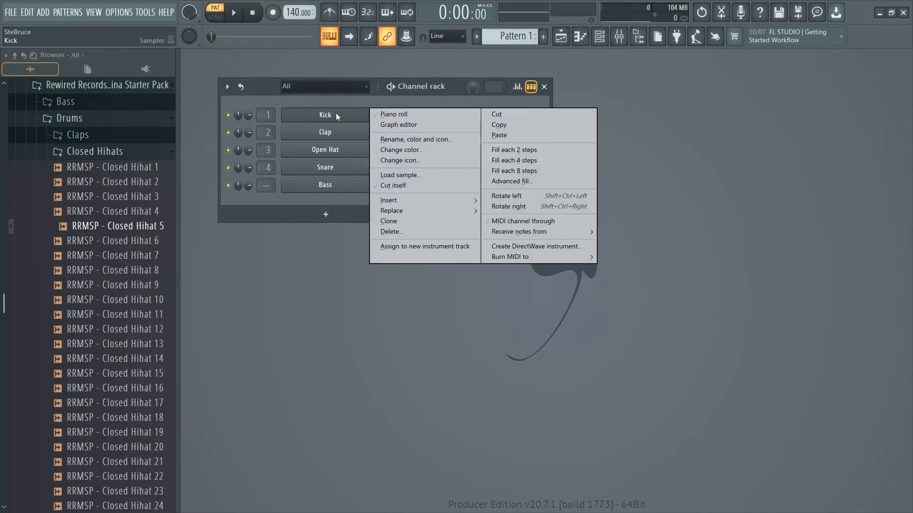
{"action": "left_click", "coordinate": [350, 106]}
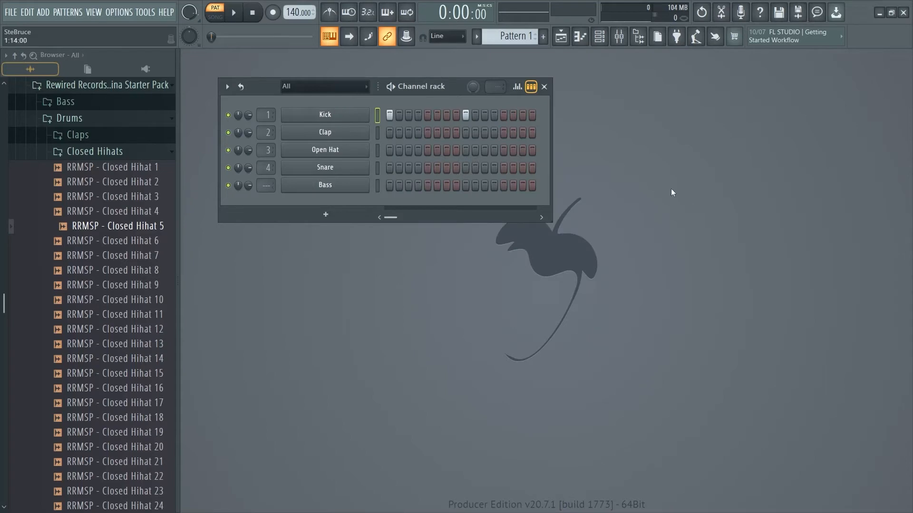
Step: Fill the Kick channel on each 4 steps and play back the pattern
{"action": "right_click", "coordinate": [342, 120]}
{"action": "left_click", "coordinate": [493, 161]}
{"action": "key", "text": "space"}
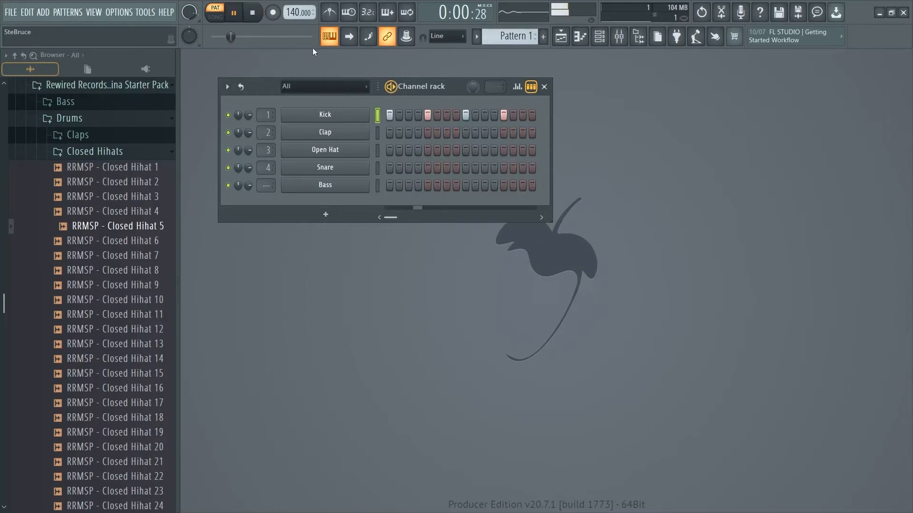
{"action": "key", "text": "space"}
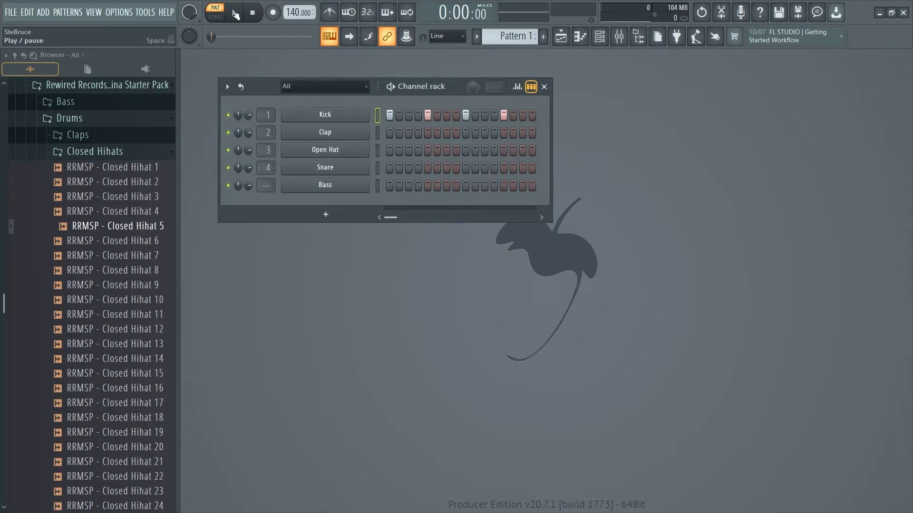
{"action": "left_click", "coordinate": [394, 88]}
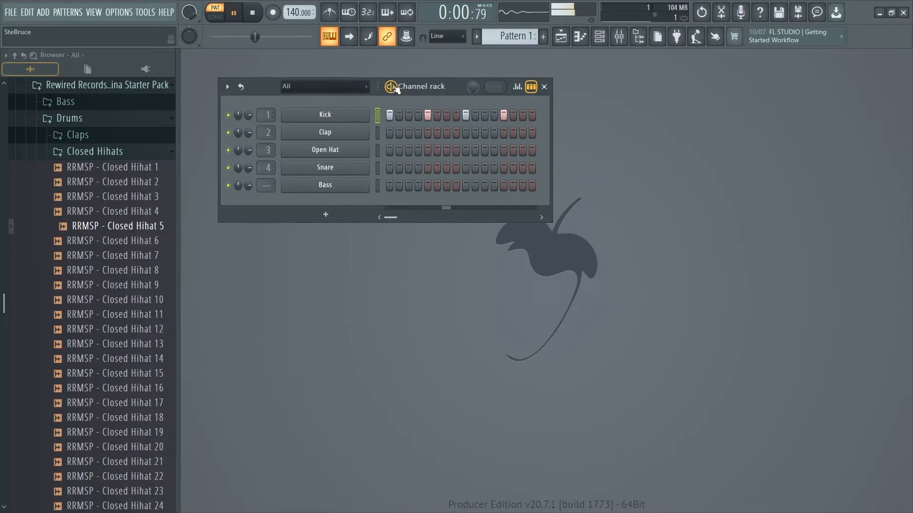
{"action": "left_click", "coordinate": [393, 87]}
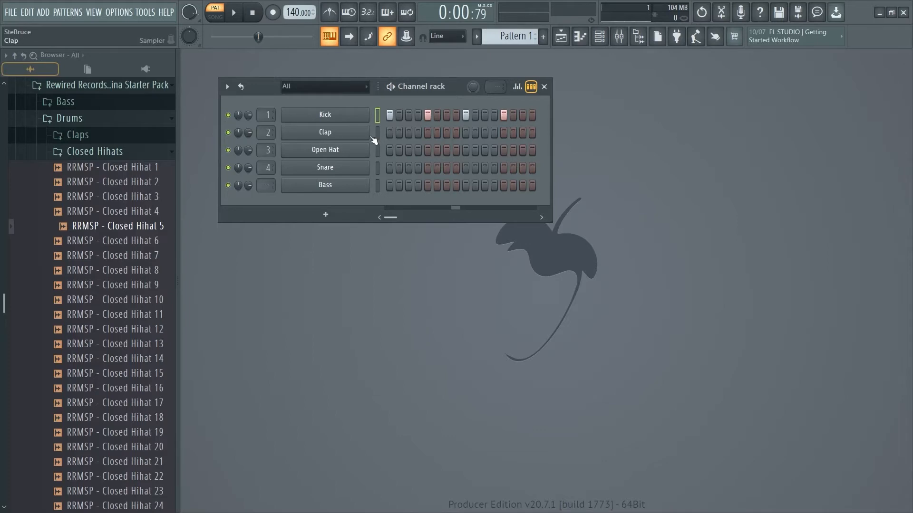
Step: Add Clap hits on steps 5 and 13 and play back the pattern
{"action": "left_click", "coordinate": [427, 135]}
{"action": "left_click", "coordinate": [503, 133]}
{"action": "key", "text": "space"}
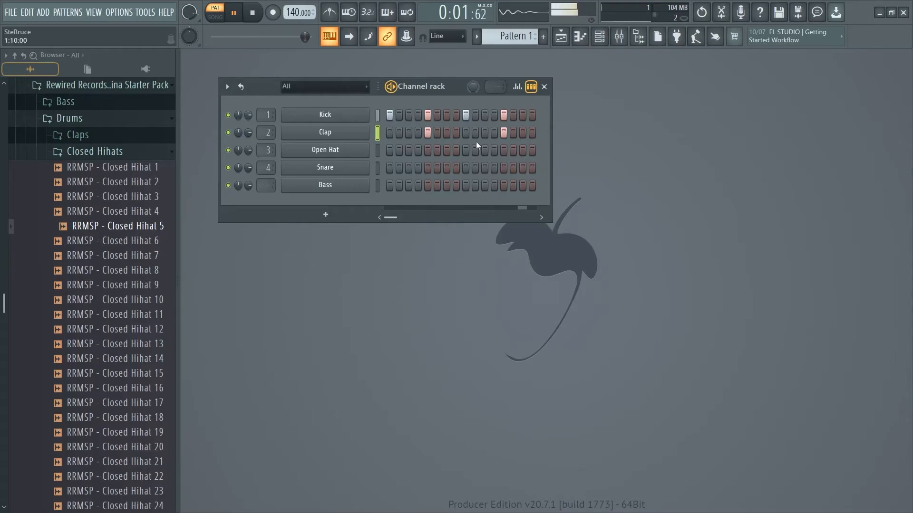
{"action": "key", "text": "space"}
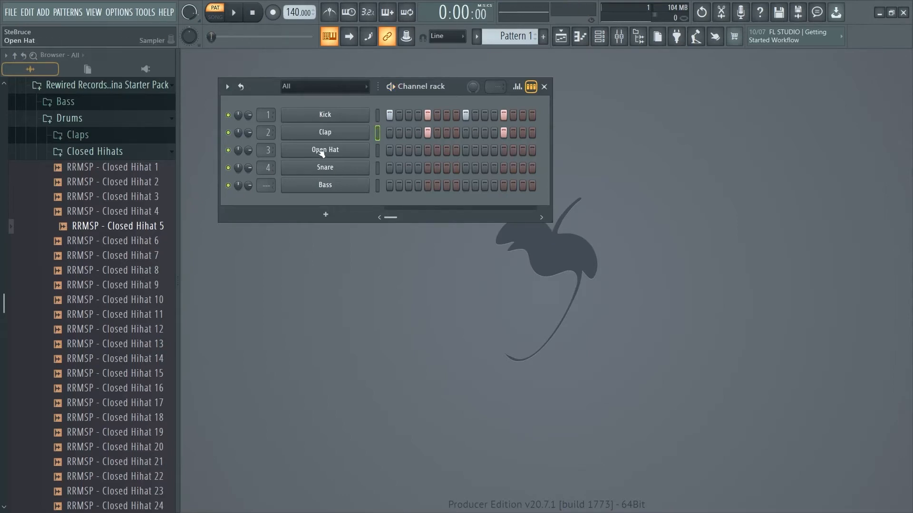
Step: Copy the Kick channel's steps to the Open Hat channel and play back the pattern
{"action": "right_click", "coordinate": [329, 119]}
{"action": "left_click", "coordinate": [497, 128]}
{"action": "right_click", "coordinate": [334, 150]}
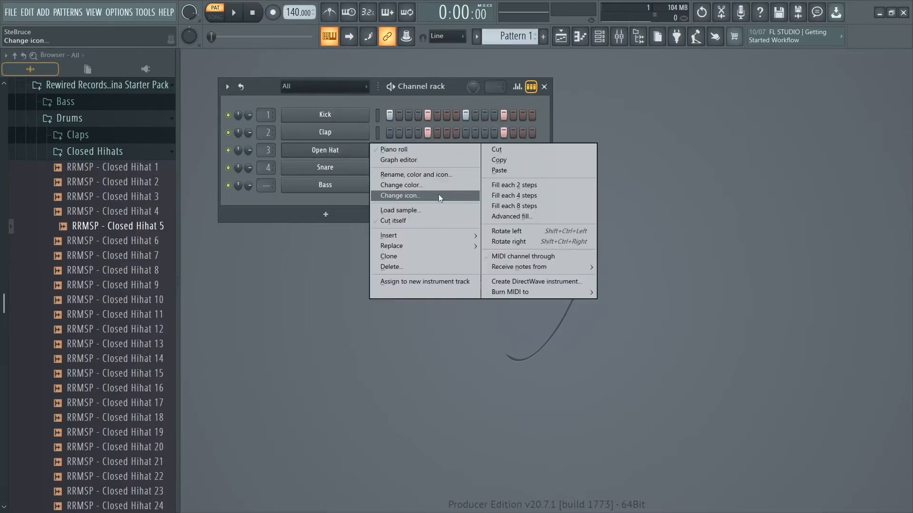
{"action": "left_click", "coordinate": [500, 170]}
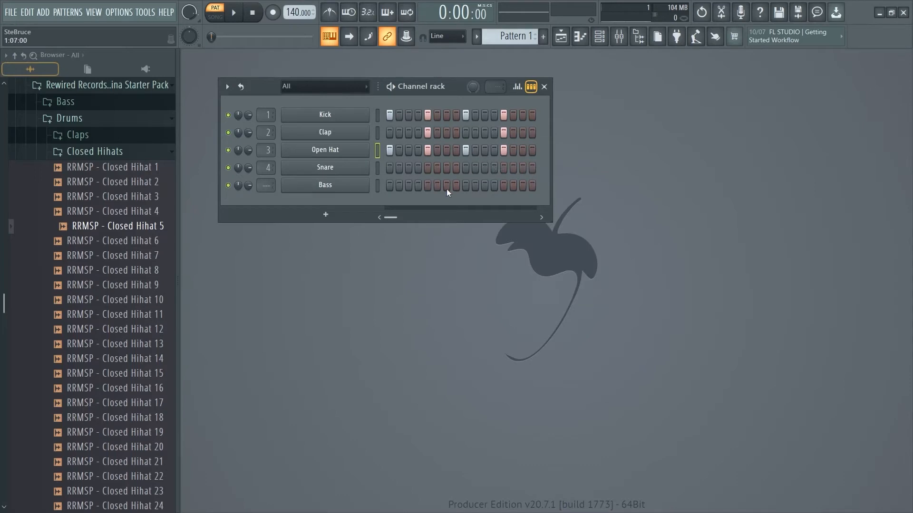
{"action": "key", "text": "space"}
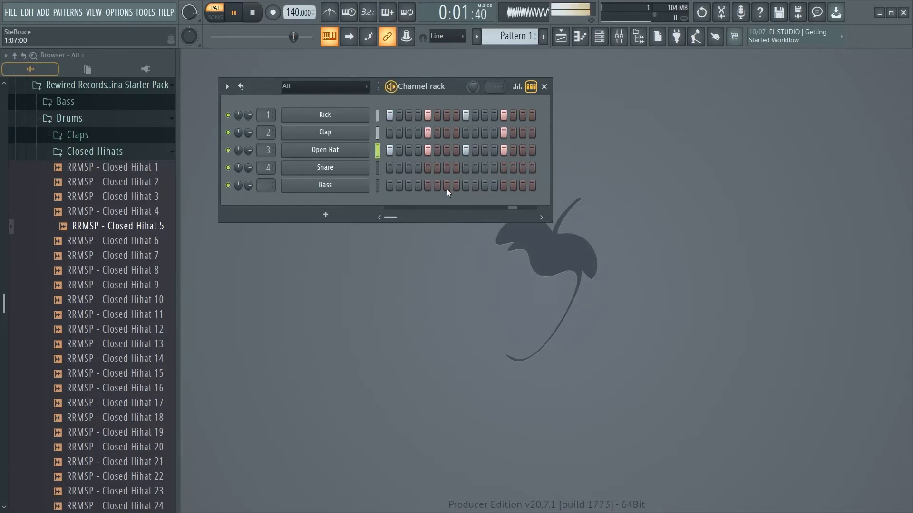
{"action": "key", "text": "space"}
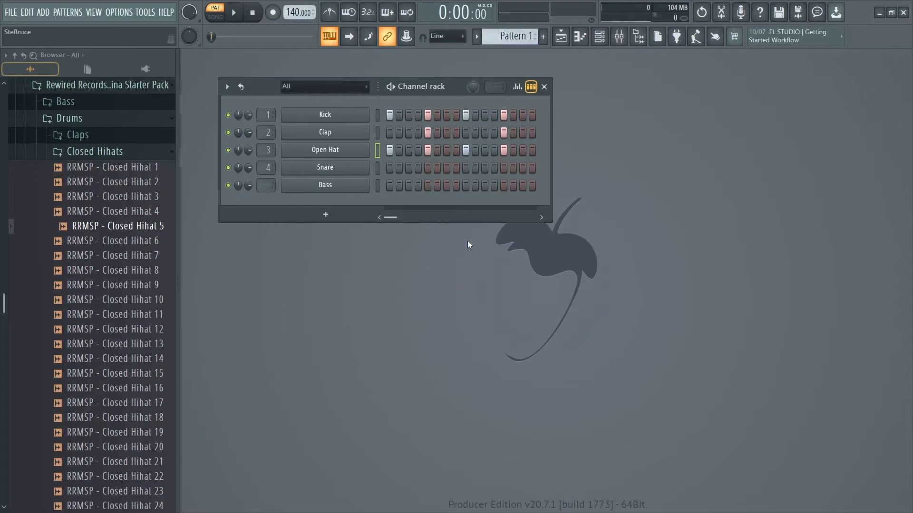
Step: Rotate the Open Hat steps right by two steps and play back the pattern
{"action": "key", "text": "ctrl+shift+Right"}
{"action": "key", "text": "ctrl+shift+Right"}
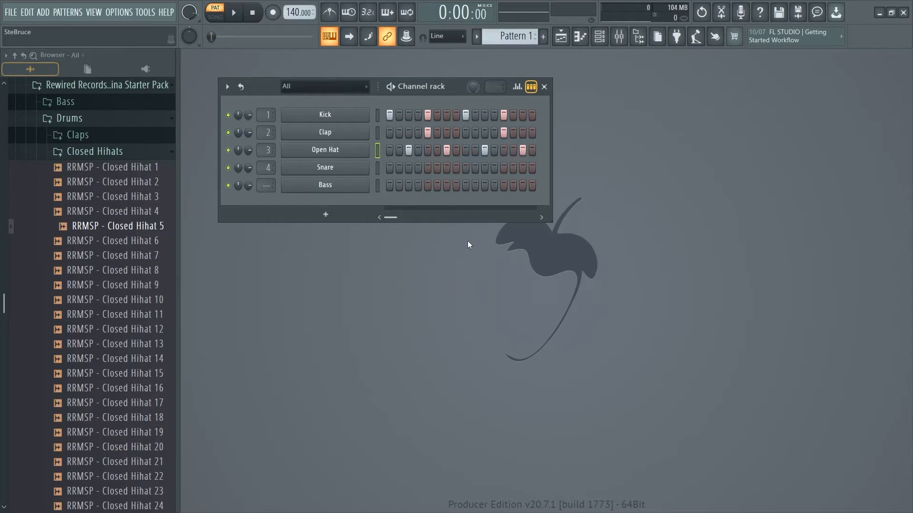
{"action": "key", "text": "space"}
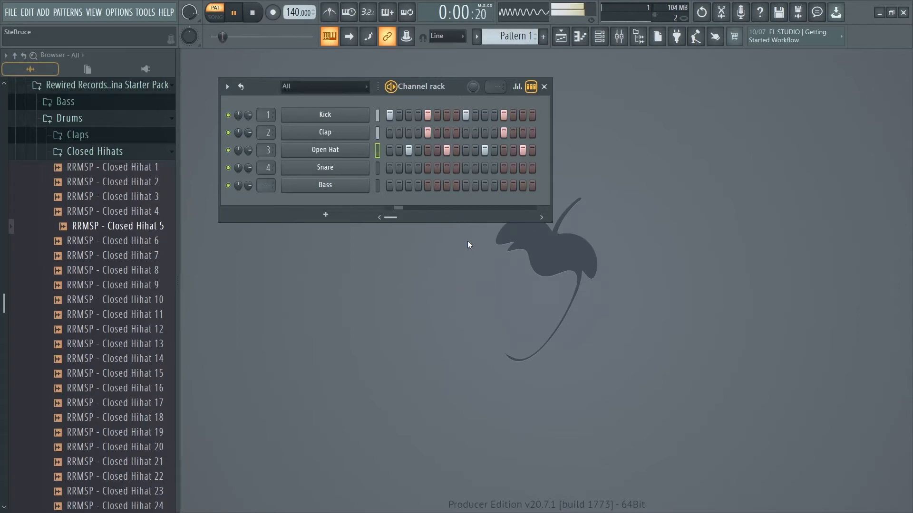
{"action": "key", "text": "space"}
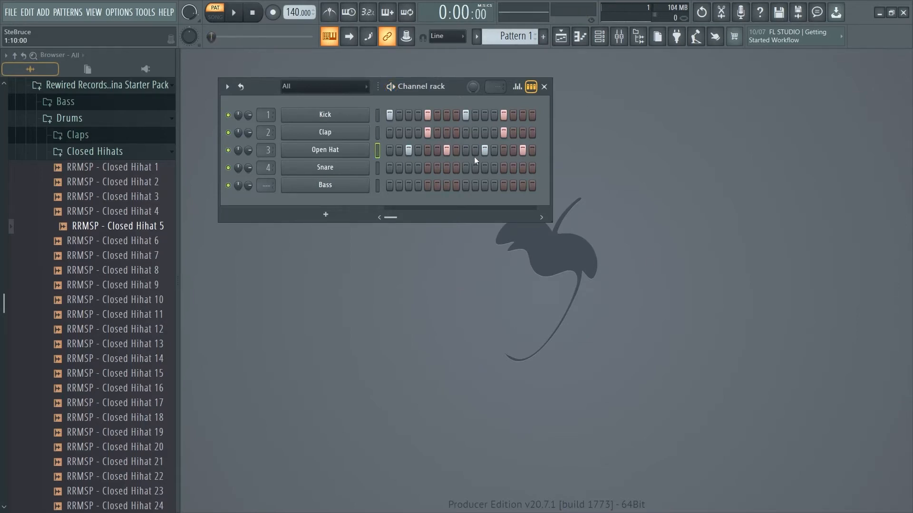
Step: Audition samples from the Other Perc drum folder and add RRMSP - Perc 7 as a new channel in the channel rack
{"action": "left_click", "coordinate": [109, 151]}
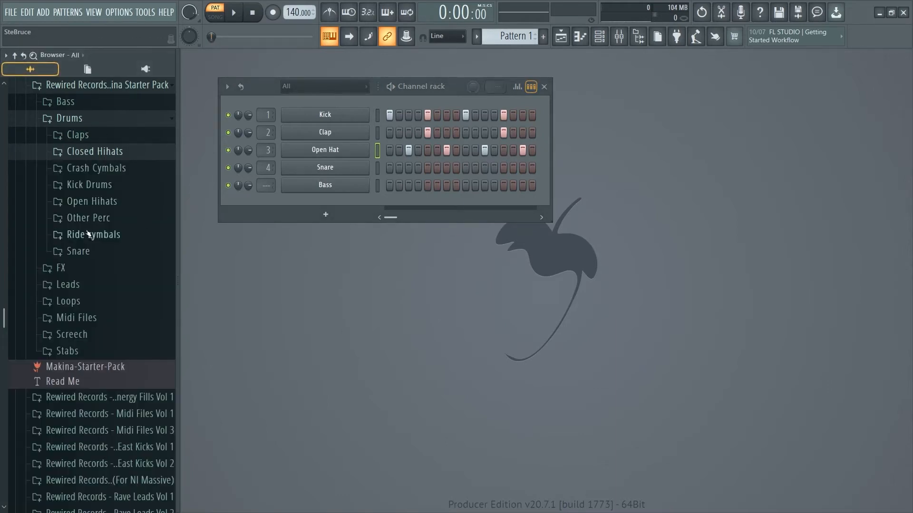
{"action": "left_click", "coordinate": [100, 219]}
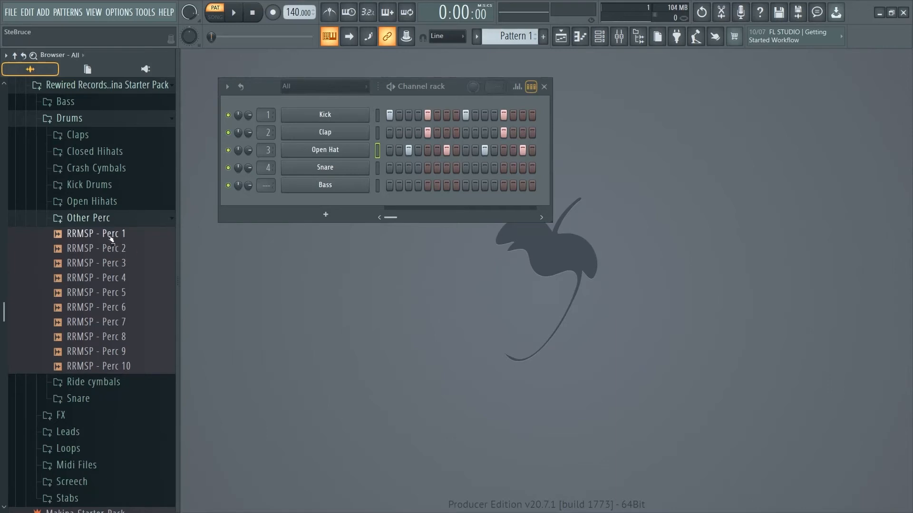
{"action": "left_click", "coordinate": [111, 235]}
{"action": "left_click", "coordinate": [113, 279]}
{"action": "left_click", "coordinate": [105, 307]}
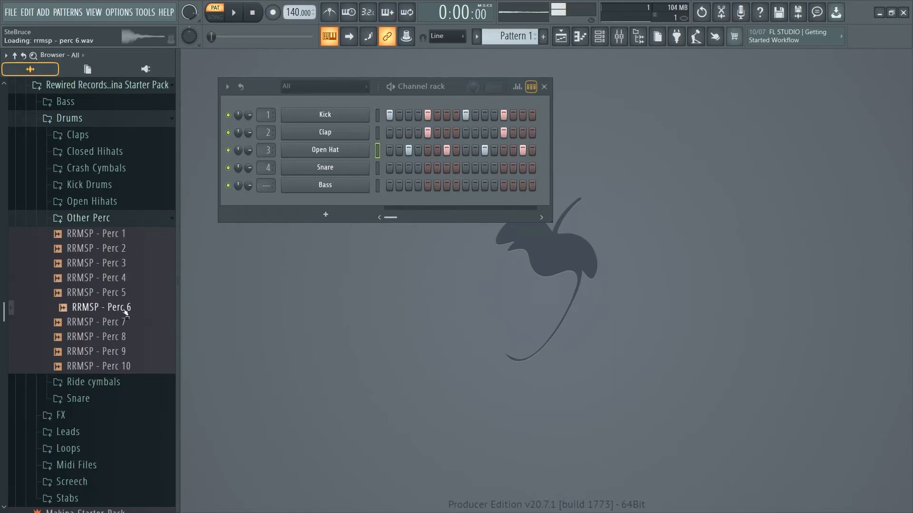
{"action": "left_click", "coordinate": [104, 323]}
{"action": "left_click_drag", "start_coordinate": [104, 324], "coordinate": [316, 204]}
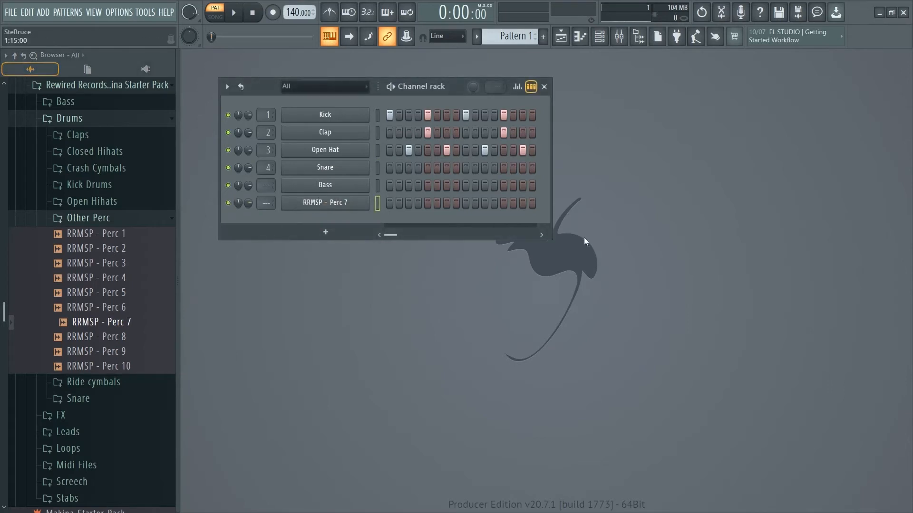
Step: Add RRMSP - Perc 7 hits on steps 13, 15 and 16 and play back the pattern
{"action": "left_click", "coordinate": [532, 203]}
{"action": "left_click", "coordinate": [522, 203]}
{"action": "key", "text": "space"}
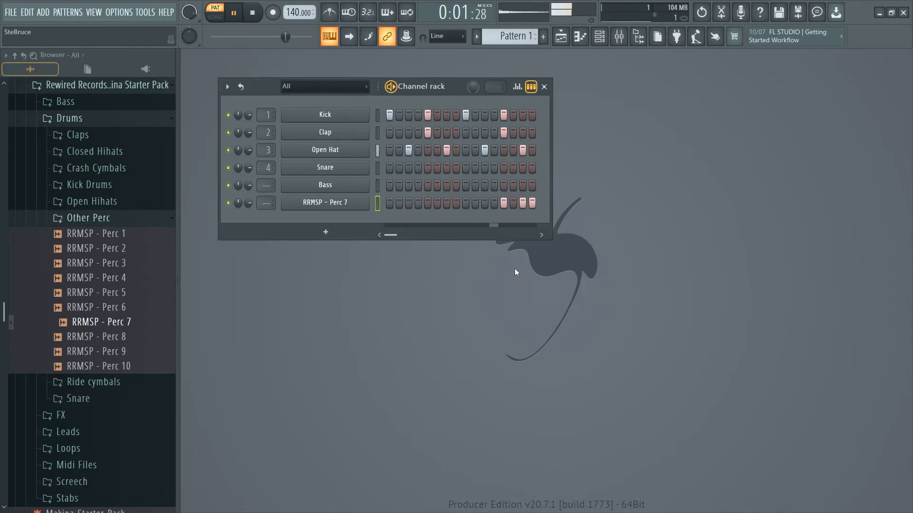
Step: Lower the RRMSP - Perc 7 channel's volume and try volume changes on the Kick and Clap channels during playback
{"action": "key", "text": "space"}
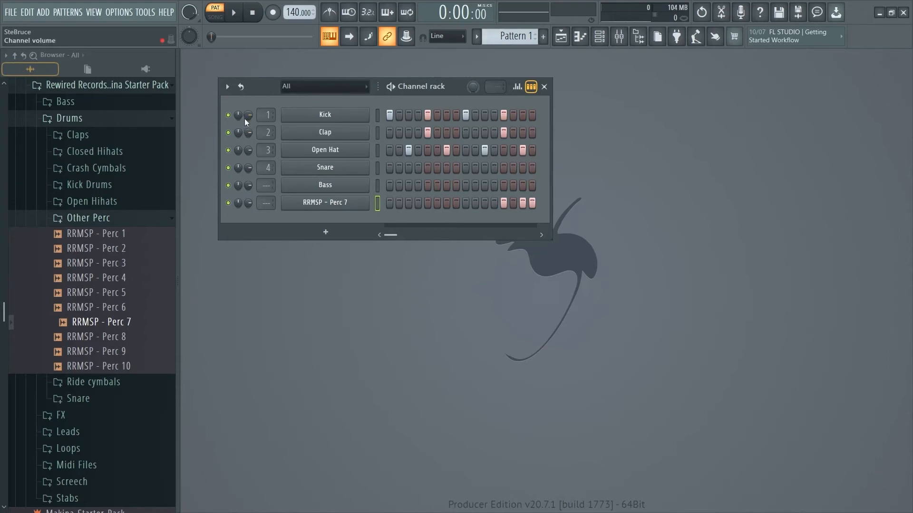
{"action": "key", "text": "space"}
{"action": "left_click_drag", "start_coordinate": [247, 118], "coordinate": [247, 102]}
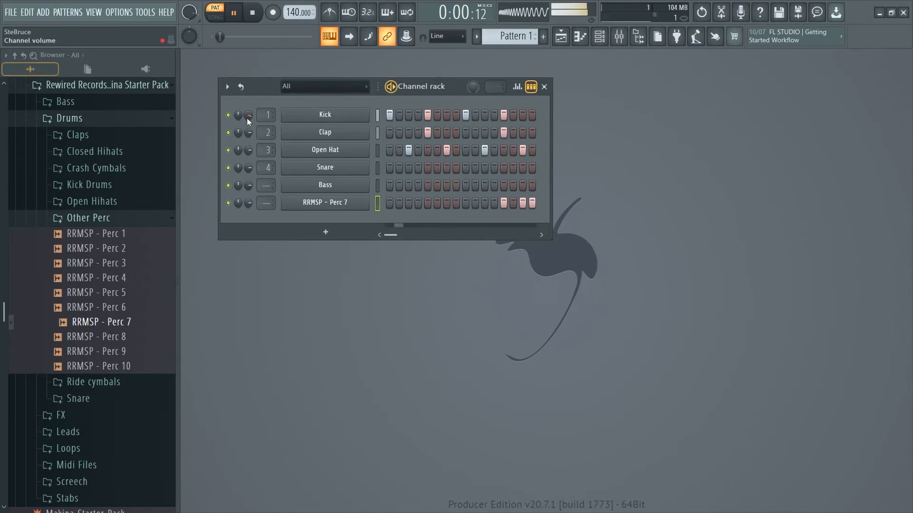
{"action": "left_click_drag", "start_coordinate": [249, 203], "coordinate": [249, 212]}
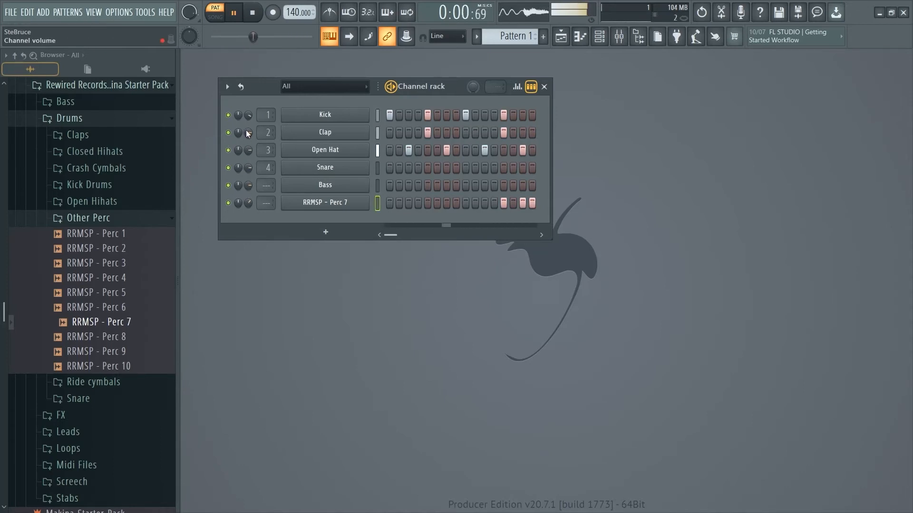
{"action": "left_click_drag", "start_coordinate": [248, 133], "coordinate": [249, 148]}
{"action": "key", "text": "space"}
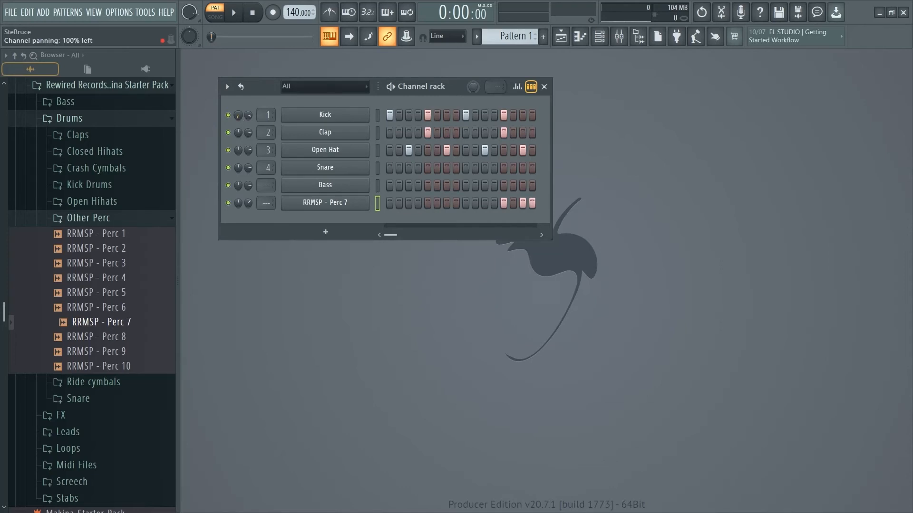
Step: Play back the pattern with the Kick channel panned to one side and reset the Kick's panning
{"action": "key", "text": "space"}
{"action": "key", "text": "space"}
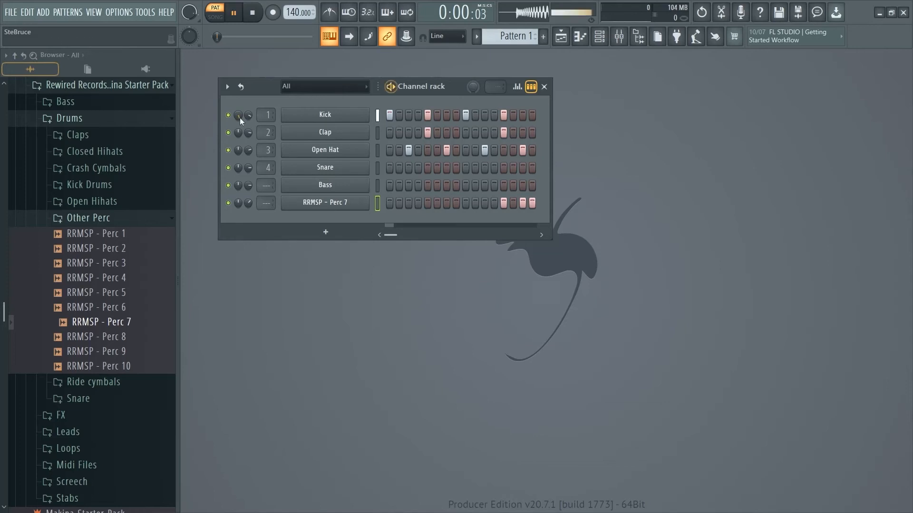
Step: Pan the Open Hat channel slightly to the left, about 29%, while playing back the pattern
{"action": "key", "text": "space"}
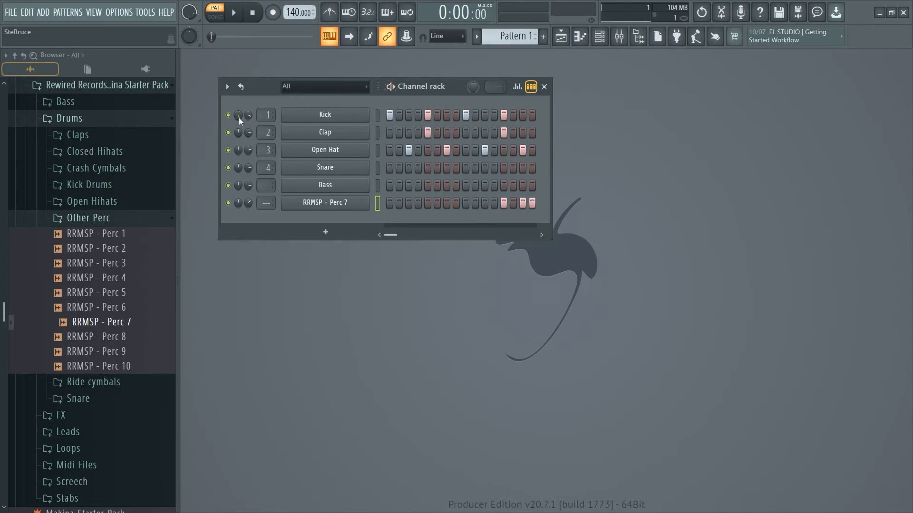
{"action": "right_click", "coordinate": [240, 118]}
{"action": "left_click", "coordinate": [266, 127]}
{"action": "key", "text": "space"}
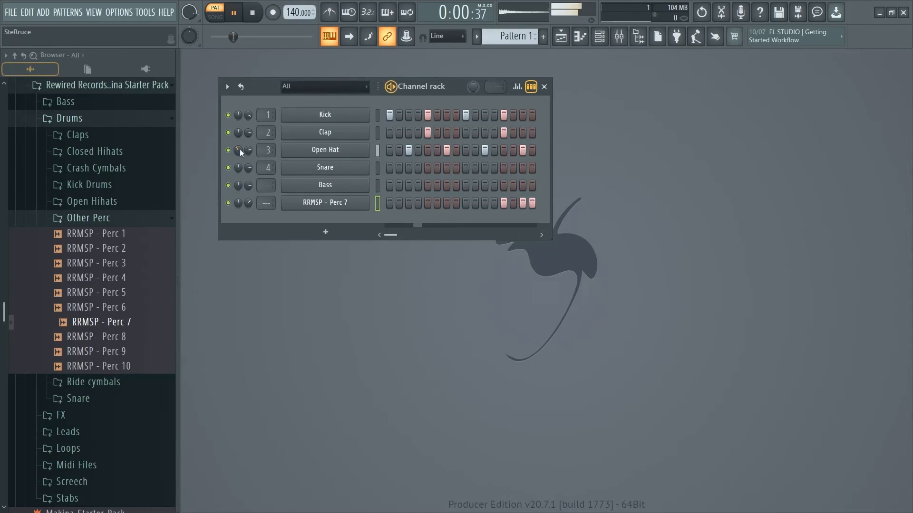
{"action": "left_click_drag", "start_coordinate": [241, 152], "coordinate": [241, 148]}
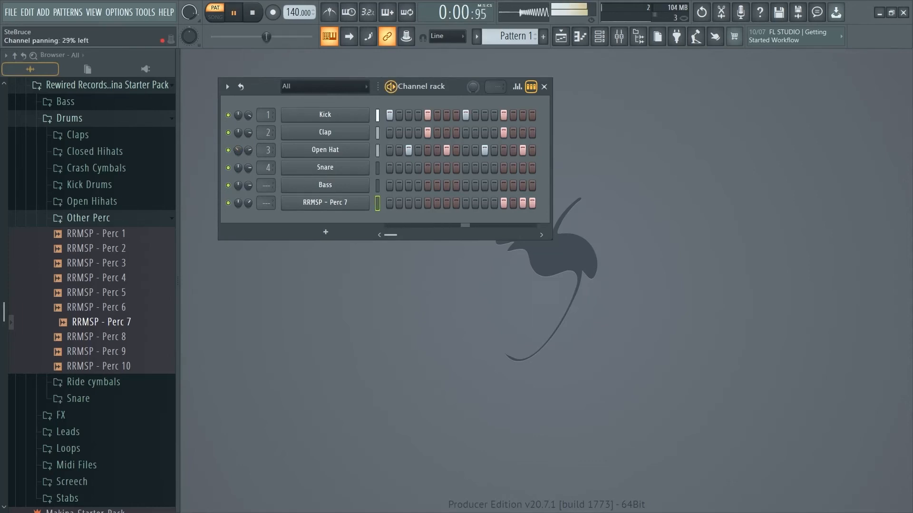
{"action": "key", "text": "space"}
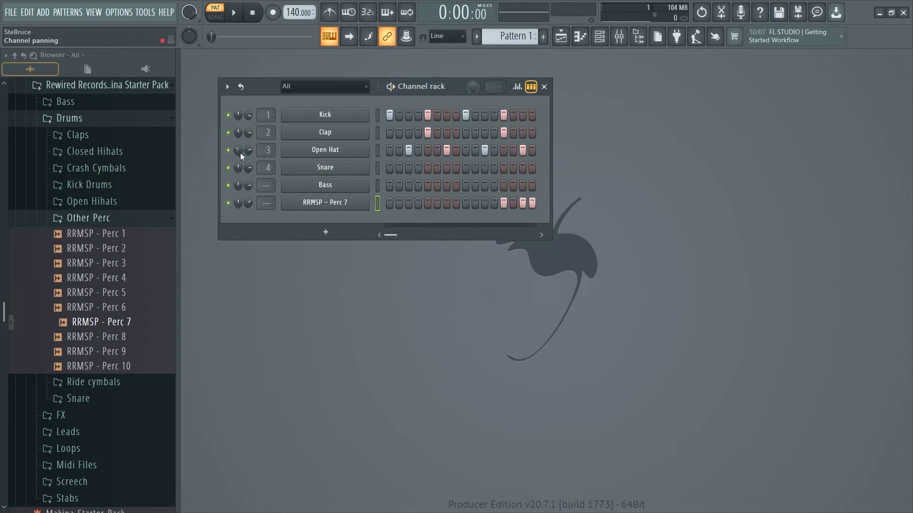
{"action": "left_click_drag", "start_coordinate": [241, 153], "coordinate": [241, 143]}
{"action": "key", "text": "space"}
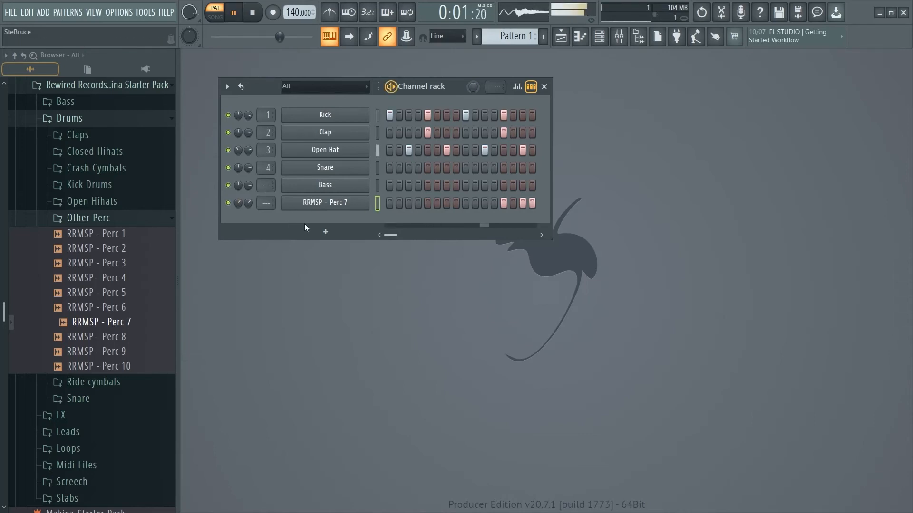
{"action": "key", "text": "space"}
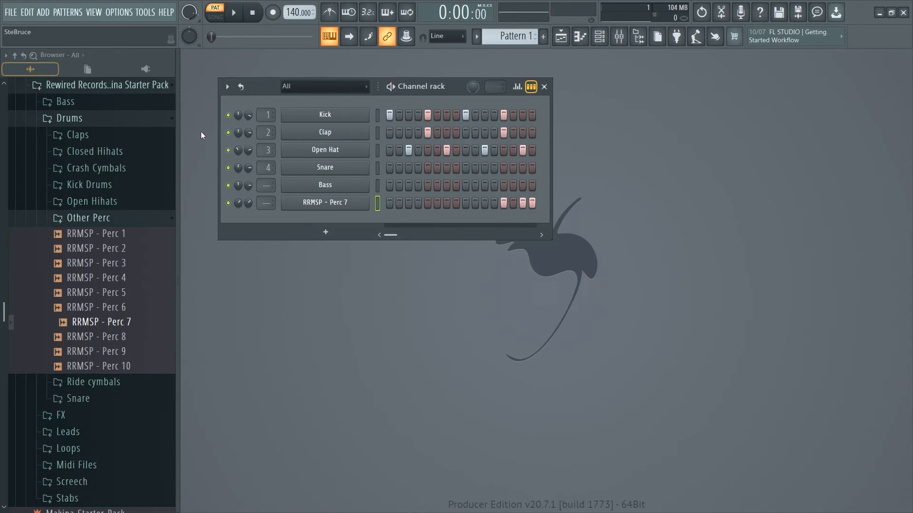
Step: Solo the Kick channel for playback, and unsolo it to play the full pattern
{"action": "right_click", "coordinate": [228, 117]}
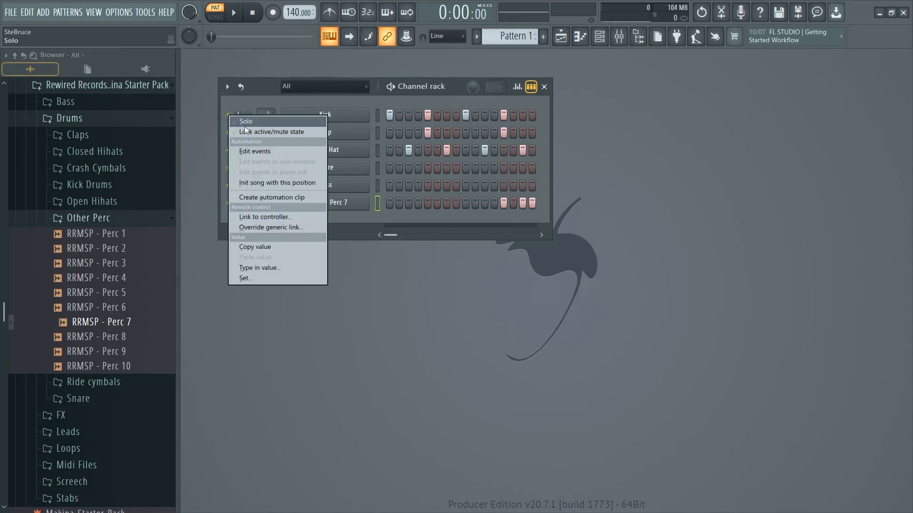
{"action": "left_click", "coordinate": [243, 122]}
{"action": "key", "text": "space"}
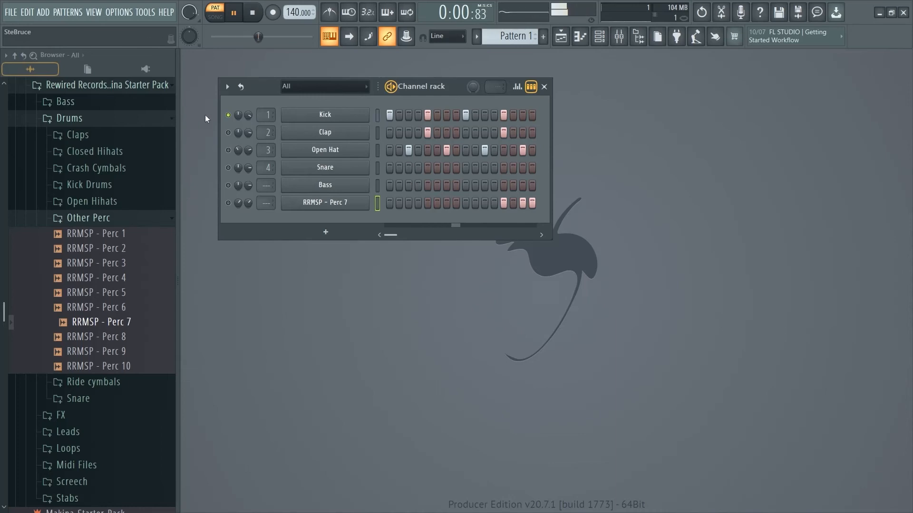
{"action": "key", "text": "space"}
{"action": "right_click", "coordinate": [228, 116]}
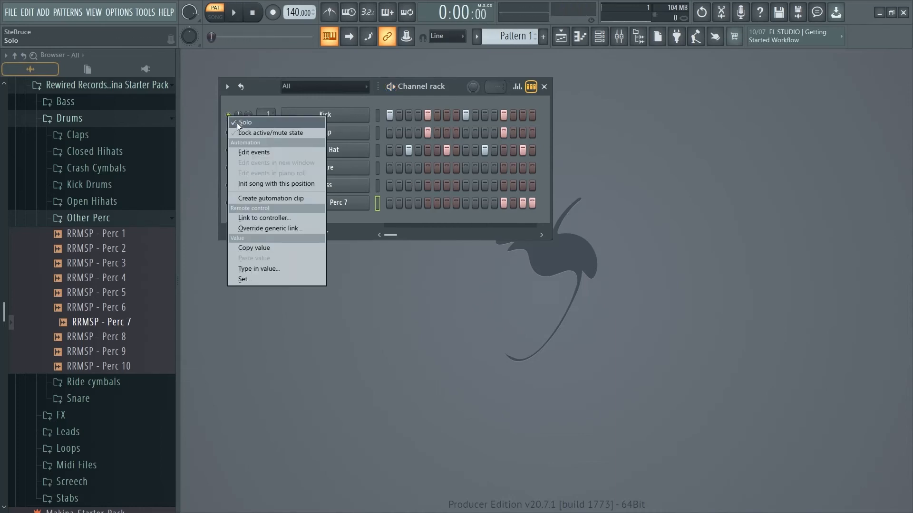
{"action": "left_click", "coordinate": [239, 124]}
{"action": "key", "text": "space"}
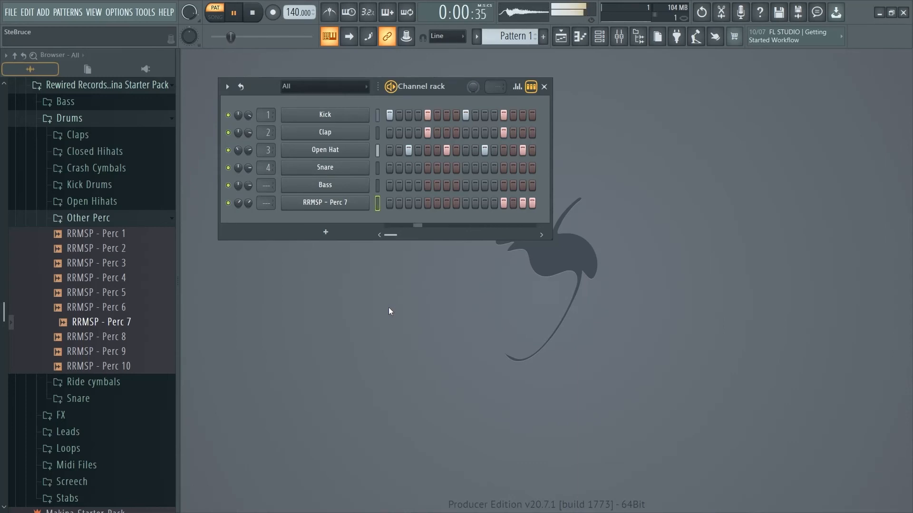
{"action": "key", "text": "space"}
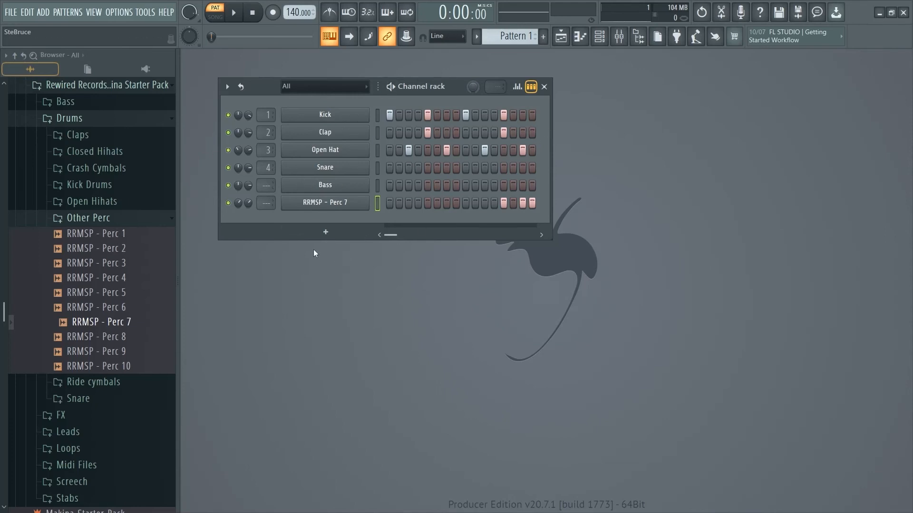
Step: Collapse the Other Perc folder, open the Claps folder and audition samples including RRMSP - Clap 6, 14 and 19
{"action": "left_click", "coordinate": [89, 220]}
{"action": "left_click", "coordinate": [95, 136]}
{"action": "left_click", "coordinate": [106, 176]}
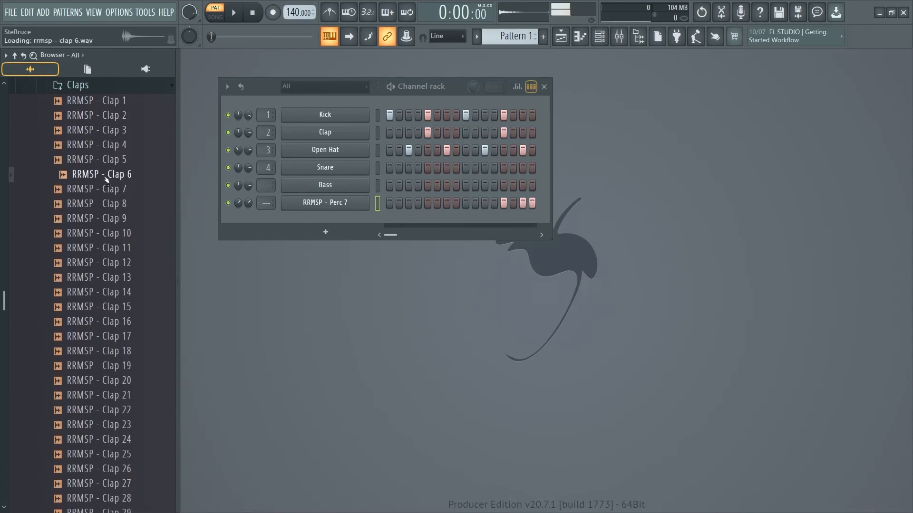
{"action": "left_click", "coordinate": [122, 294]}
{"action": "left_click", "coordinate": [114, 367]}
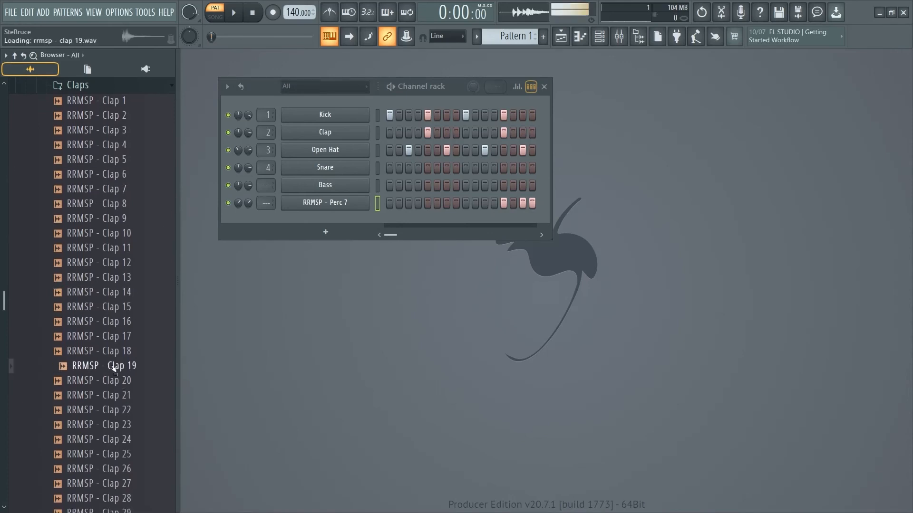
Step: Try RRMSP - Clap 19 and RRMSP - Clap 3 as the Clap channel's sample while playing back the pattern
{"action": "left_click_drag", "start_coordinate": [114, 369], "coordinate": [341, 133]}
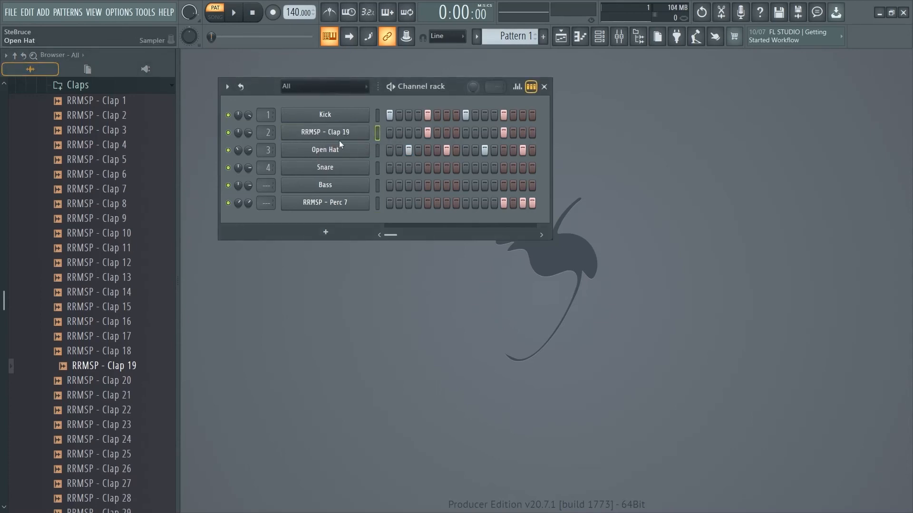
{"action": "key", "text": "space"}
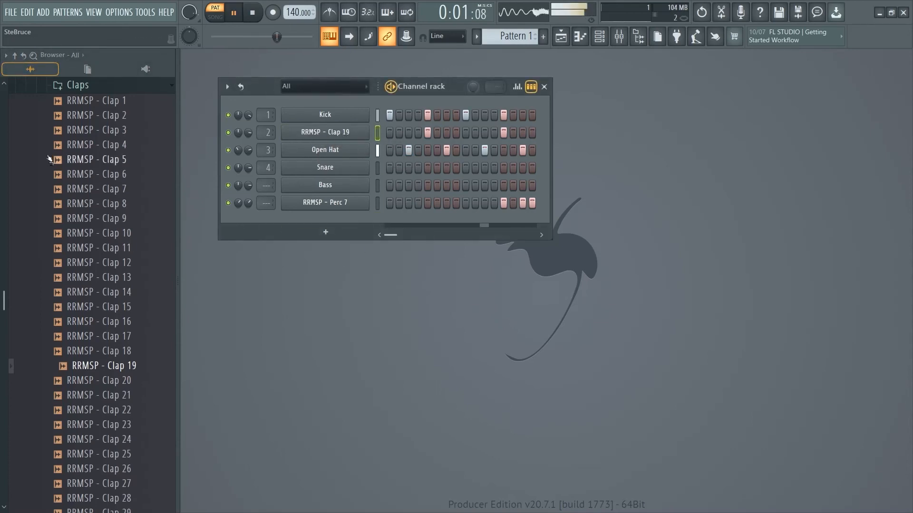
{"action": "left_click_drag", "start_coordinate": [119, 129], "coordinate": [325, 139]}
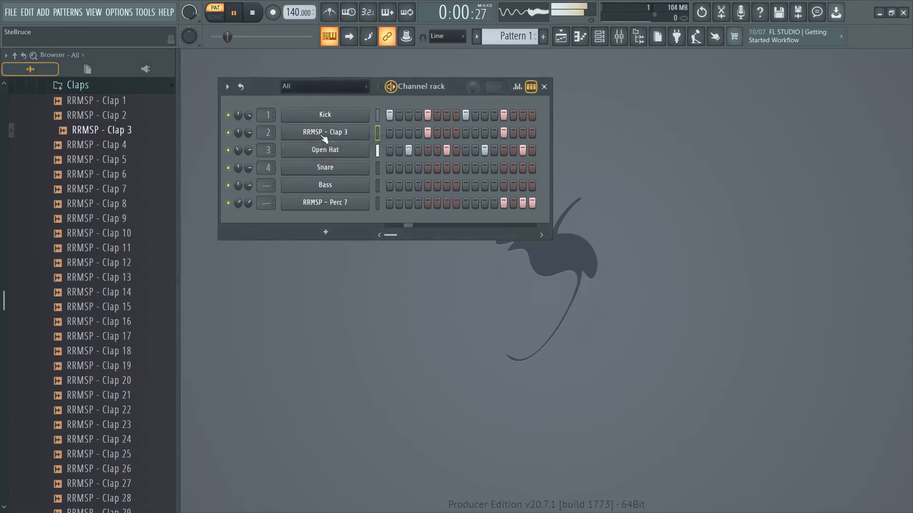
{"action": "key", "text": "space"}
Step: Audition RRMSP - Clap 7, load RRMSP - Clap 14 into the Clap channel and play back the pattern
{"action": "left_click", "coordinate": [117, 190]}
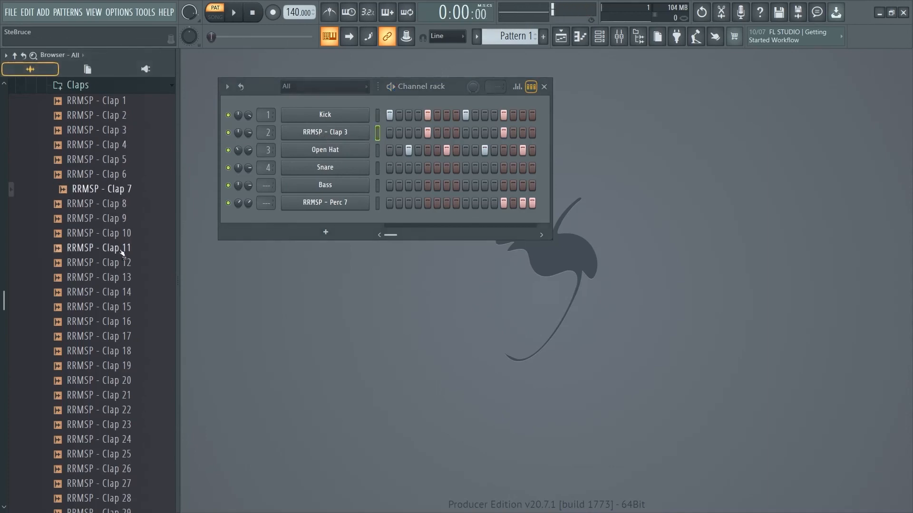
{"action": "left_click_drag", "start_coordinate": [119, 292], "coordinate": [325, 135]}
{"action": "key", "text": "space"}
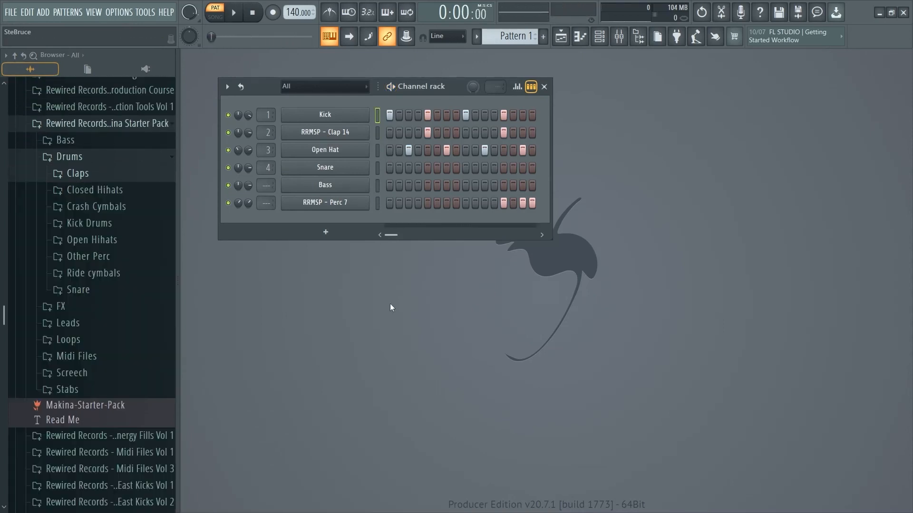
Step: Rename the RRMSP - Clap 14 channel as Clap
{"action": "right_click", "coordinate": [335, 132]}
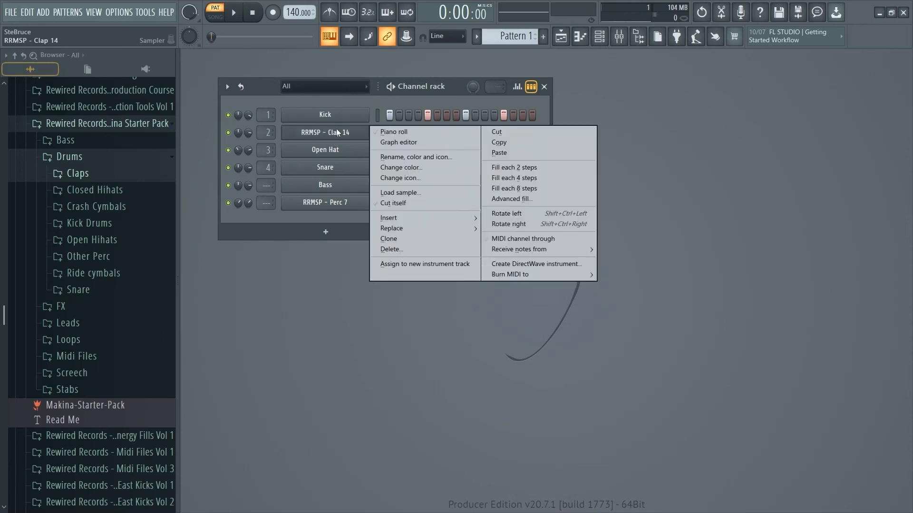
{"action": "left_click", "coordinate": [421, 155]}
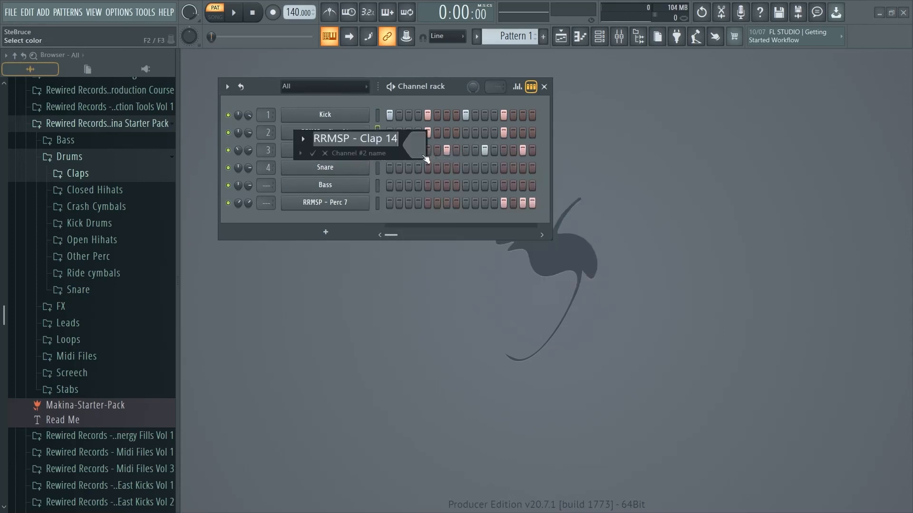
{"action": "type", "text": "Clap"}
{"action": "key", "text": "Return"}
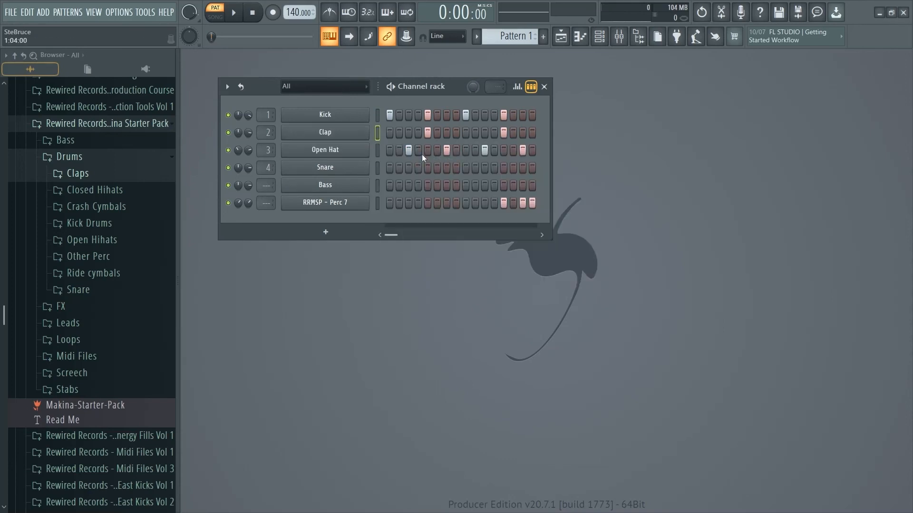
Step: Rename the RRMSP - Perc 7 channel as Perc 1 and move it up two places, directly below Open Hat
{"action": "right_click", "coordinate": [361, 202]}
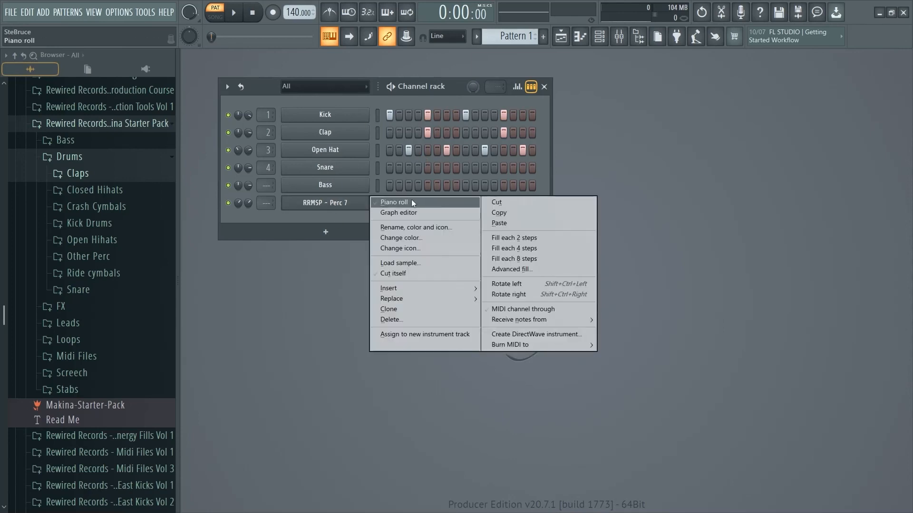
{"action": "left_click", "coordinate": [410, 227]}
{"action": "type", "text": "Pe"}
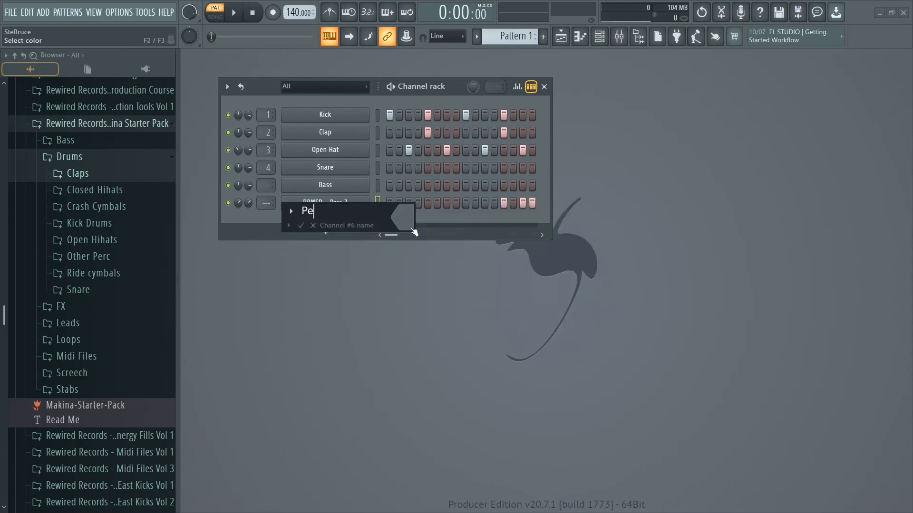
{"action": "type", "text": "rc 1"}
{"action": "key", "text": "Return"}
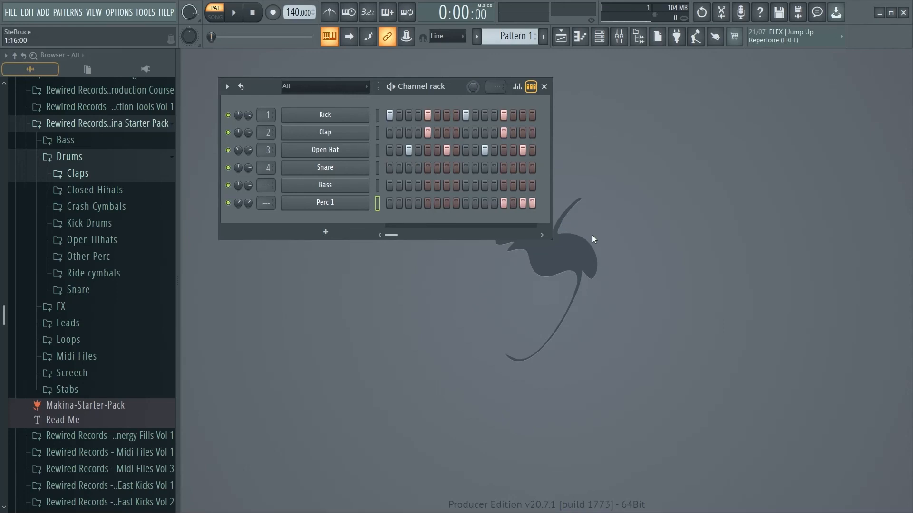
{"action": "key", "text": "alt+Up"}
{"action": "key", "text": "alt+Up"}
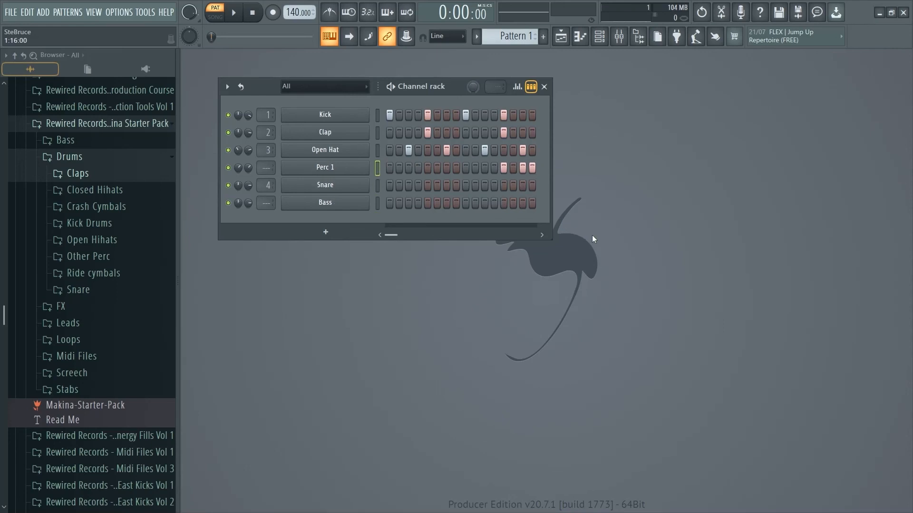